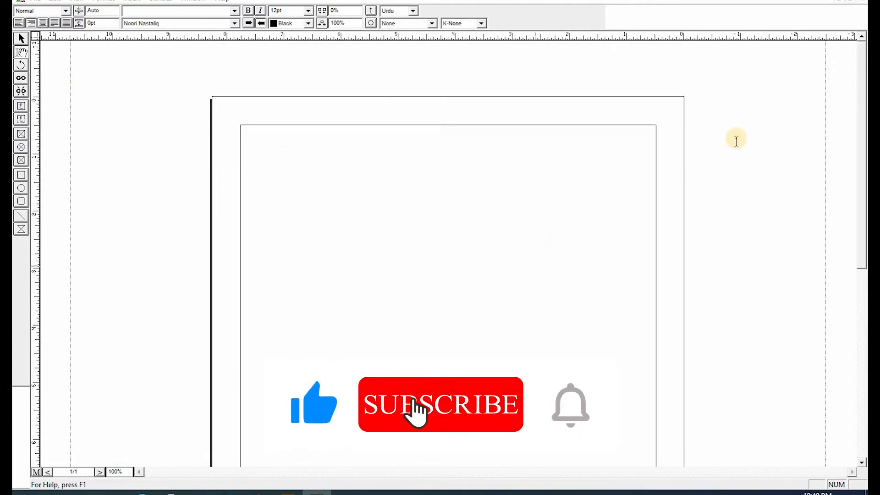
- Examine the page and the surrounding pasteboard from the upper edge down to the lower margin
scroll(752, 117, down, 3)
scroll(600, 134, up, 3)
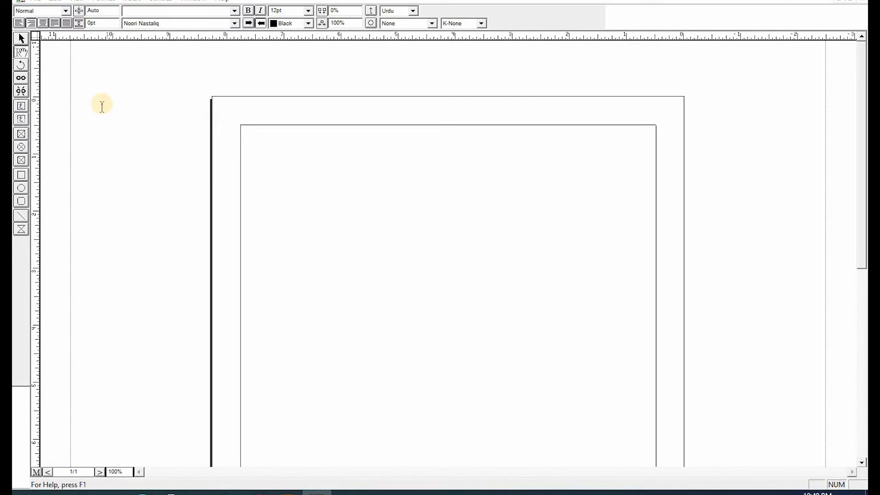
scroll(180, 134, down, 3)
scroll(181, 135, down, 12)
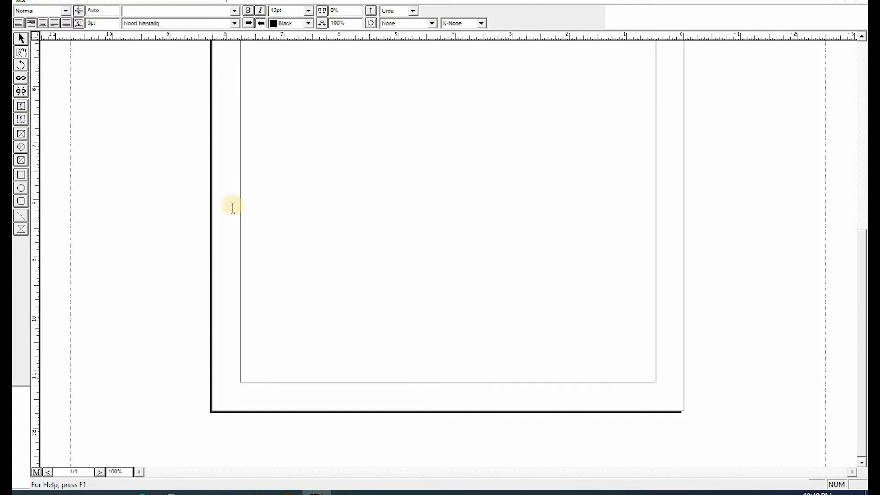
scroll(426, 207, up, 6)
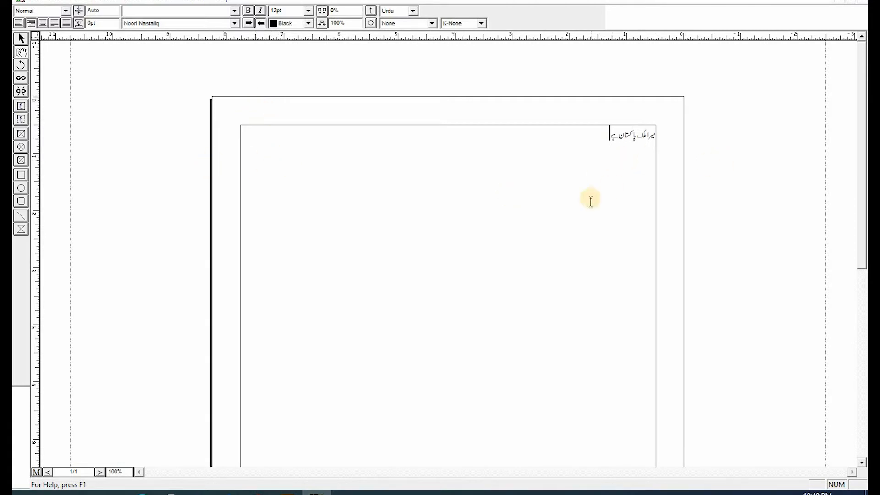
scroll(590, 200, down, 8)
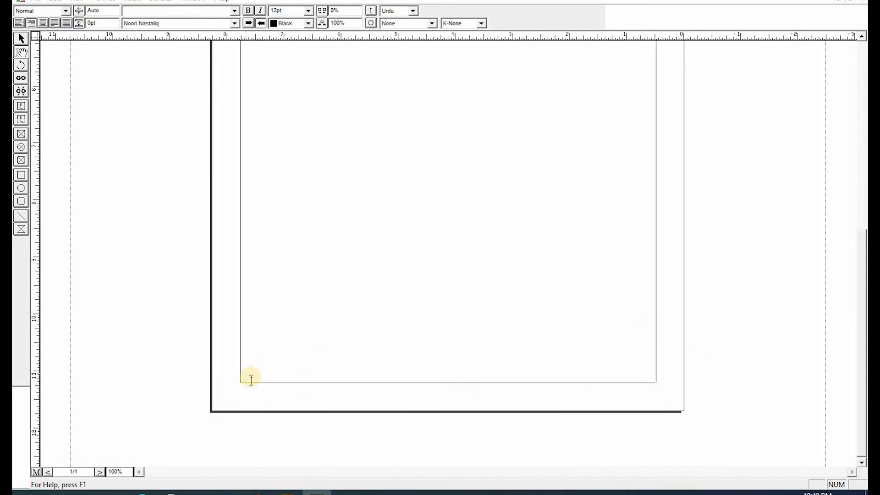
scroll(691, 284, up, 8)
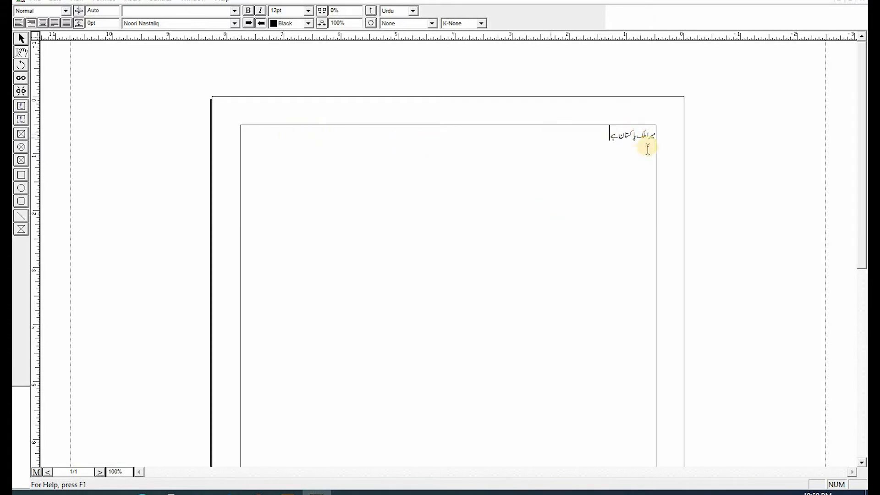
drag(604, 140, 660, 143)
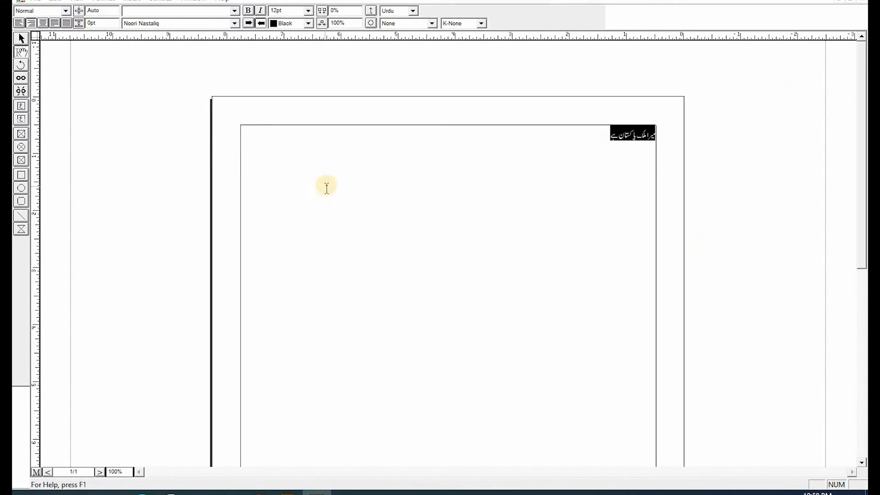
scroll(326, 186, down, 3)
scroll(328, 181, up, 3)
- Draw a text box on the pasteboard beside the page's upper edge and enter "صلی اللہ علیہ والہ وسلم" in it
click(21, 106)
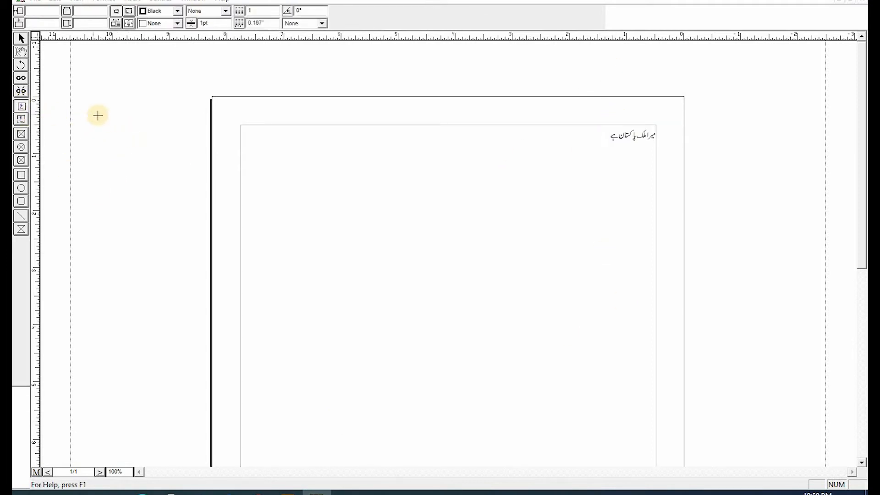
drag(98, 115, 183, 137)
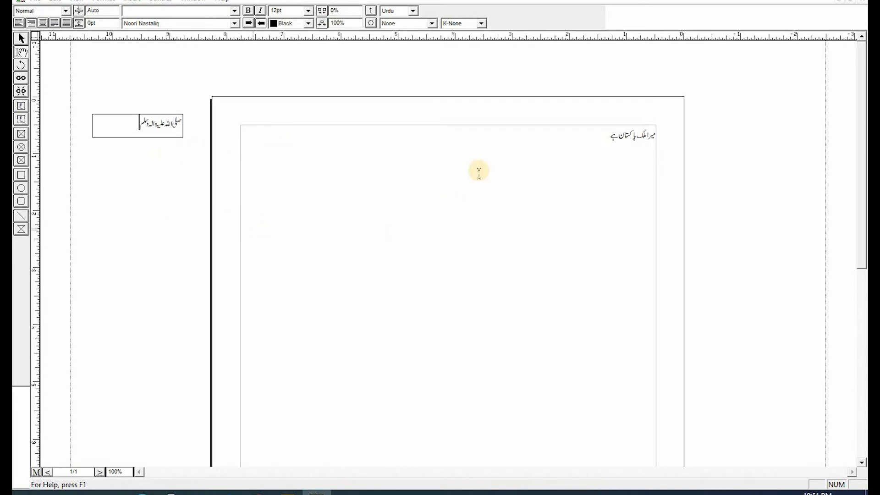
- Replace the line of text on the page with "ہمارے پیارے نبی حضرت محمد"
click(613, 137)
drag(592, 135, 684, 137)
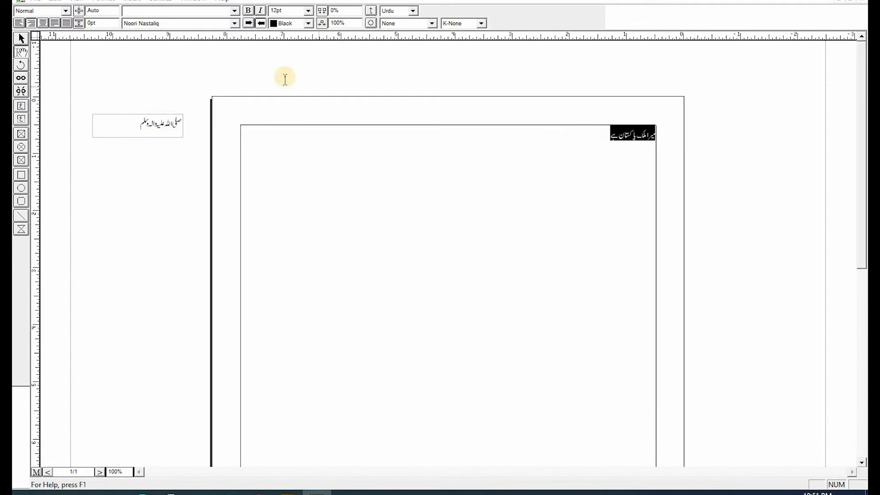
text(ہمار)
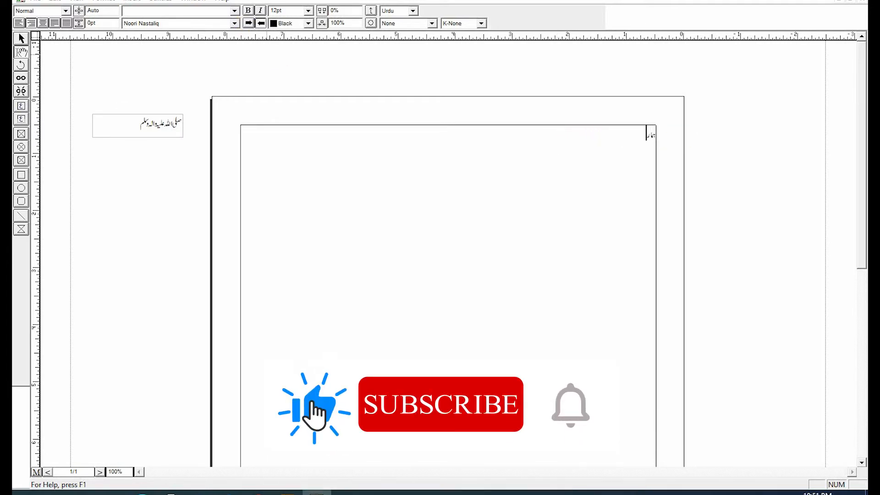
text(ے پیارے پاکستان)
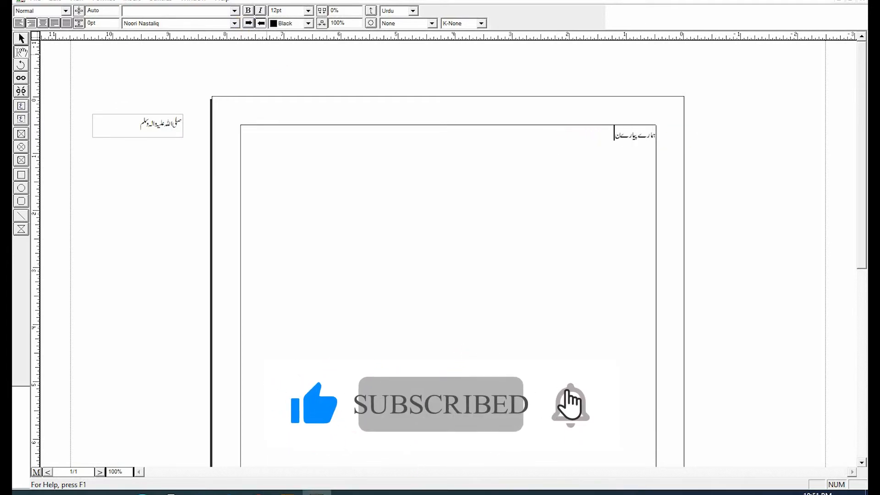
text(بی حجرت)
key(BackSpace)
key(BackSpace)
key(BackSpace)
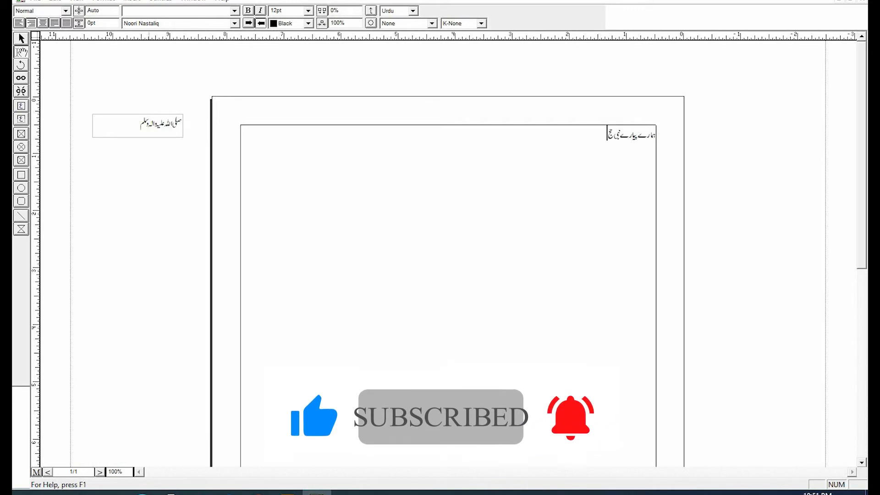
text(ضرت محمد)
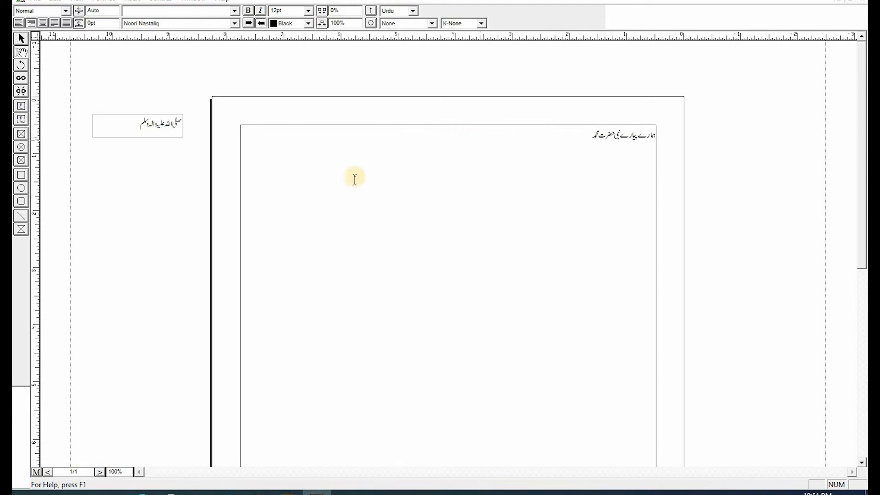
- Copy the phrase "صلی اللہ علیہ والہ وسلم" from the pasteboard text box to the end of the page's line
drag(138, 123, 181, 132)
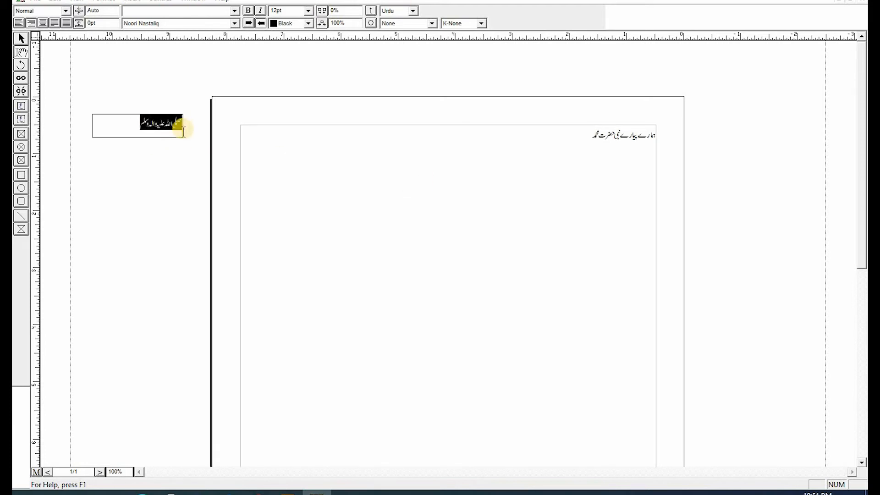
click(567, 146)
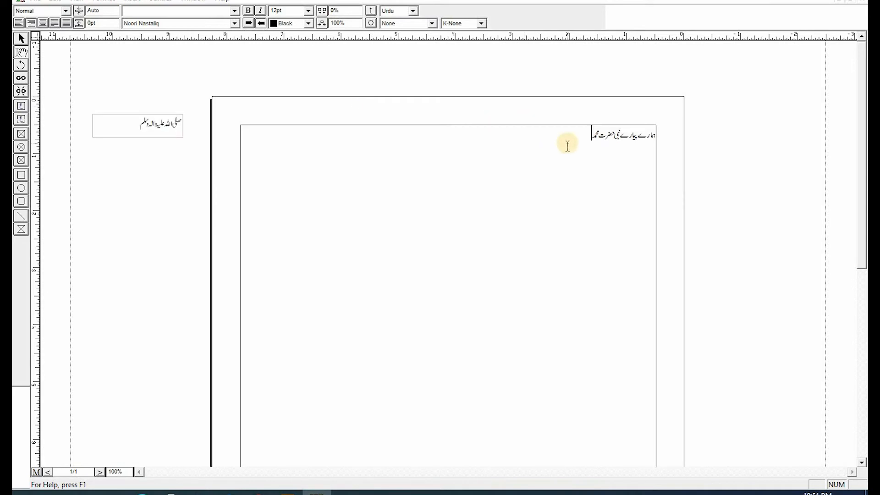
key(ctrl+v)
- Draw a text box about 0.99" by 0.49" below the first one on the pasteboard and enter "رضی اللہ عنہ"
click(22, 107)
drag(120, 156, 177, 185)
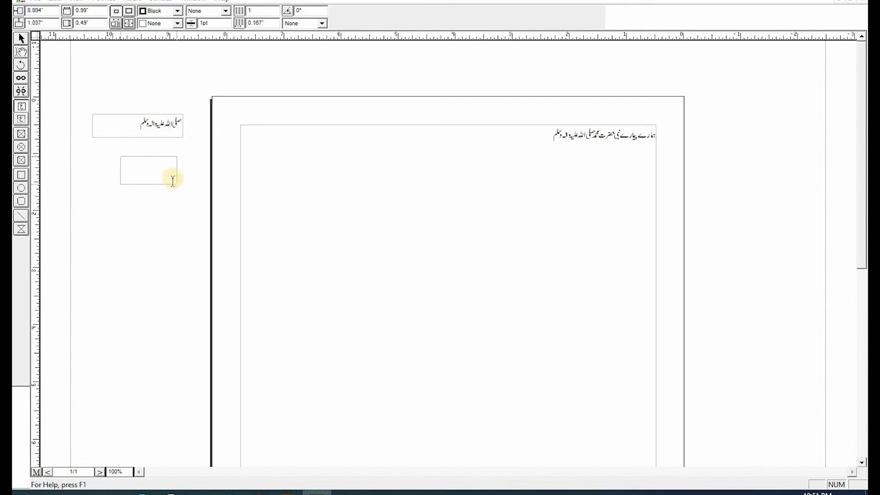
click(166, 172)
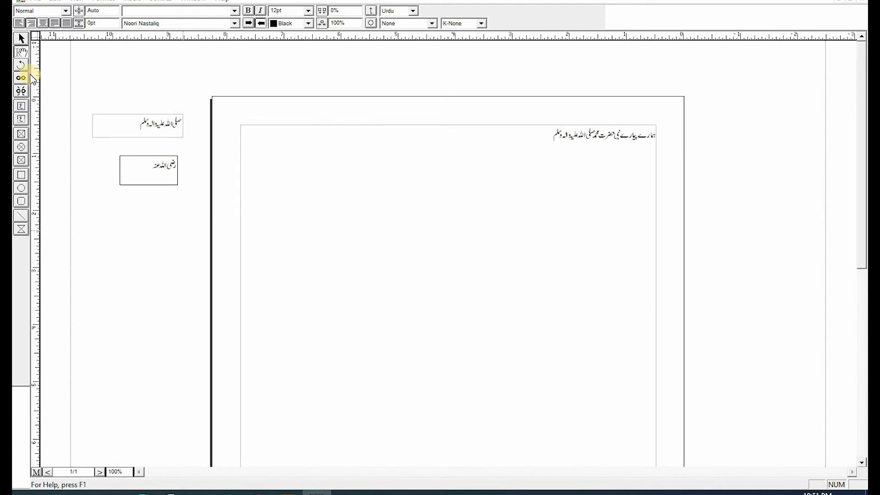
- Add two more pasteboard text boxes below the existing ones, containing "رضی اللہ عنہا" and "رحمۃ اللہ علیہ"
click(19, 118)
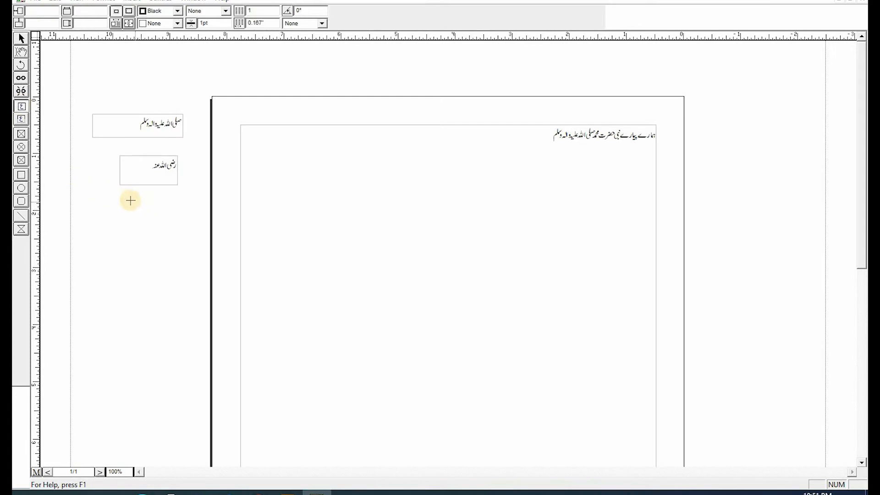
drag(126, 199, 182, 219)
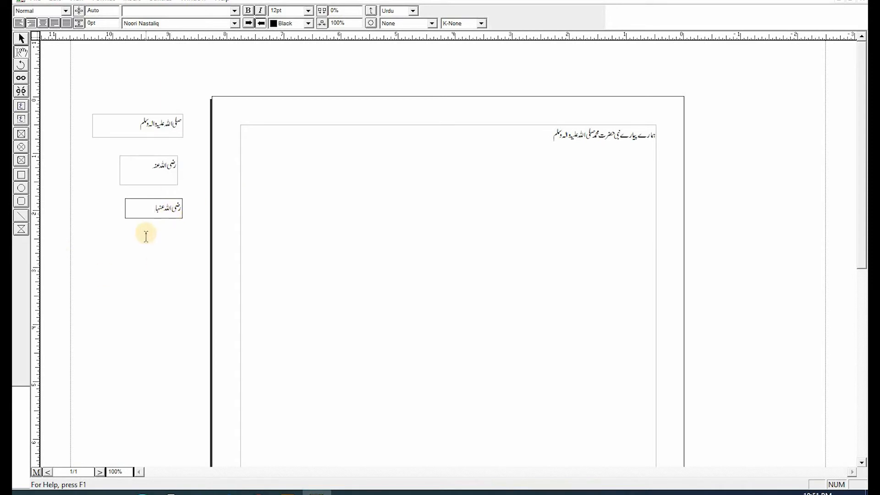
click(24, 109)
drag(131, 228, 189, 249)
text(ر)
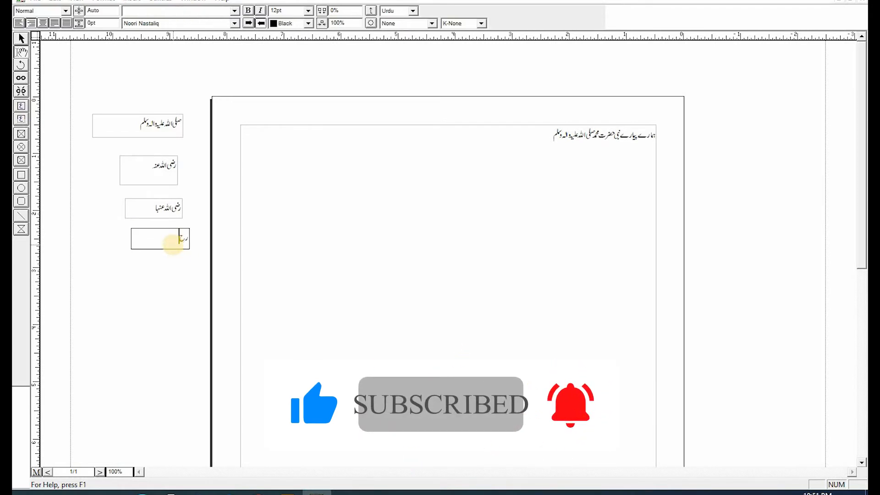
text(حمۃ اللہ علیہ)
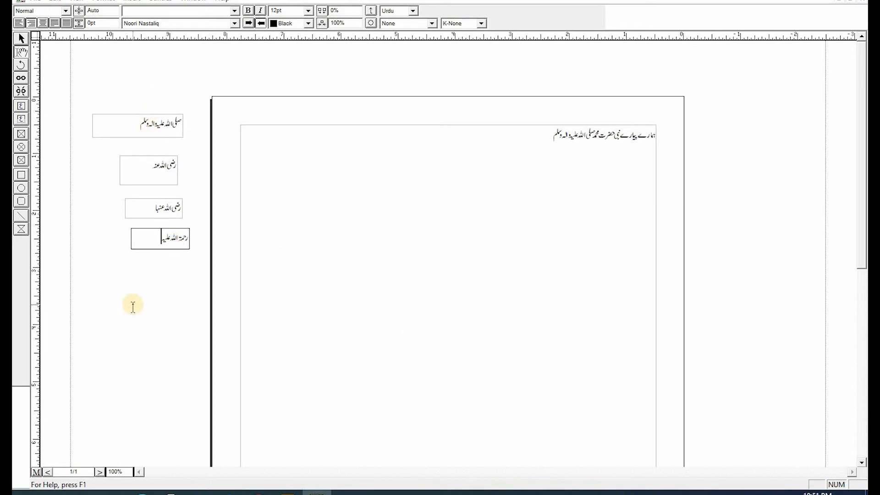
click(498, 212)
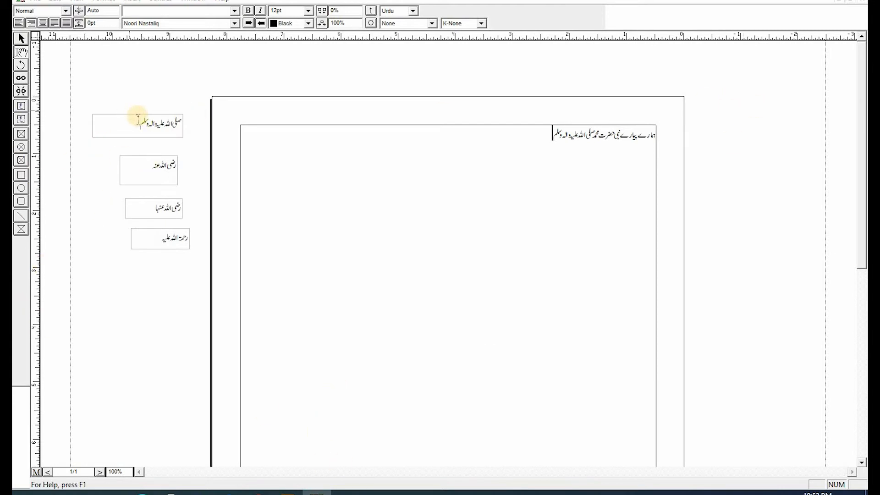
drag(138, 119, 176, 120)
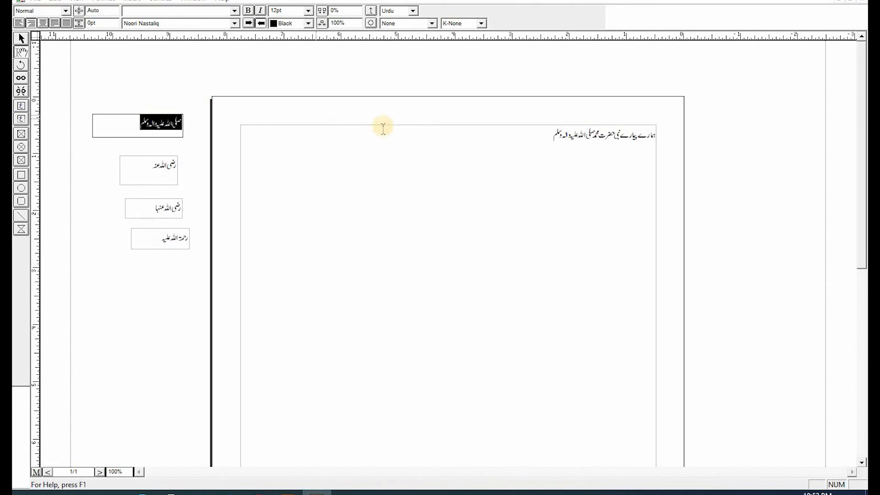
click(615, 178)
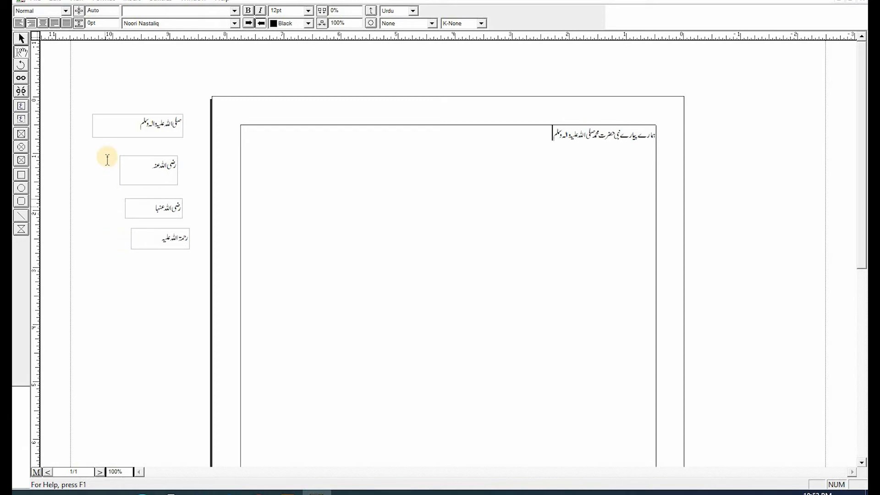
click(137, 122)
drag(151, 124, 178, 122)
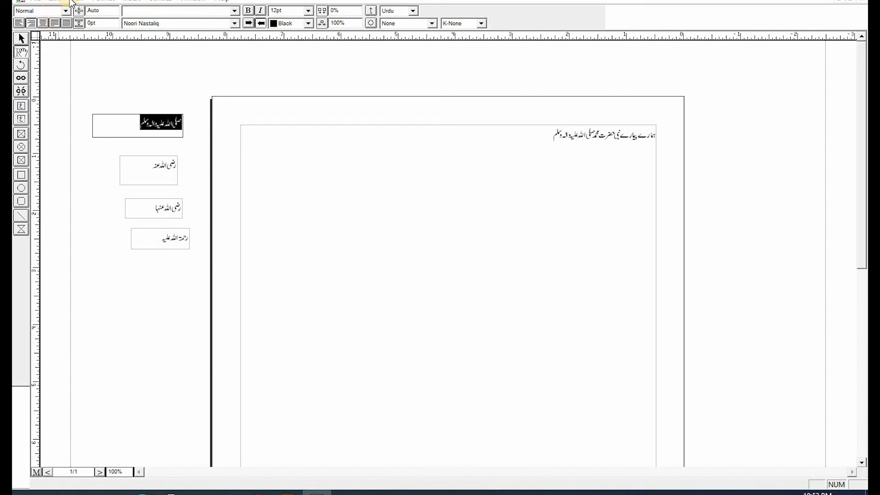
click(56, 1)
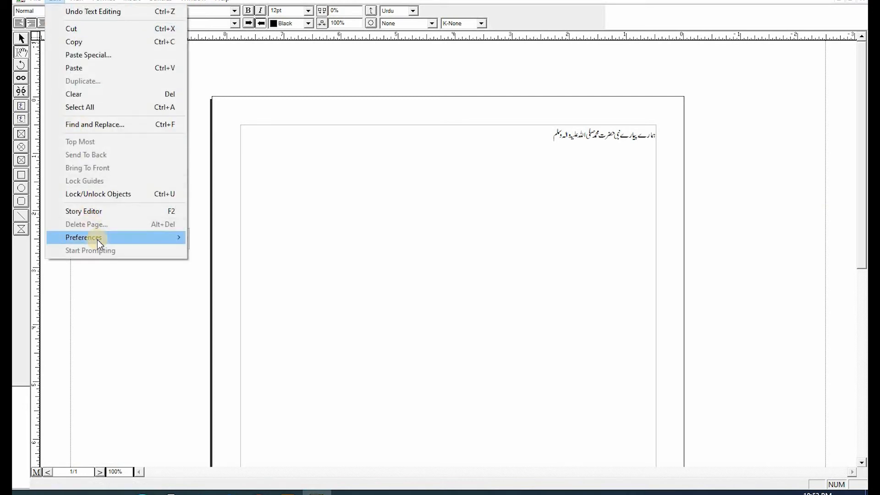
mouse_move(97, 239)
click(231, 251)
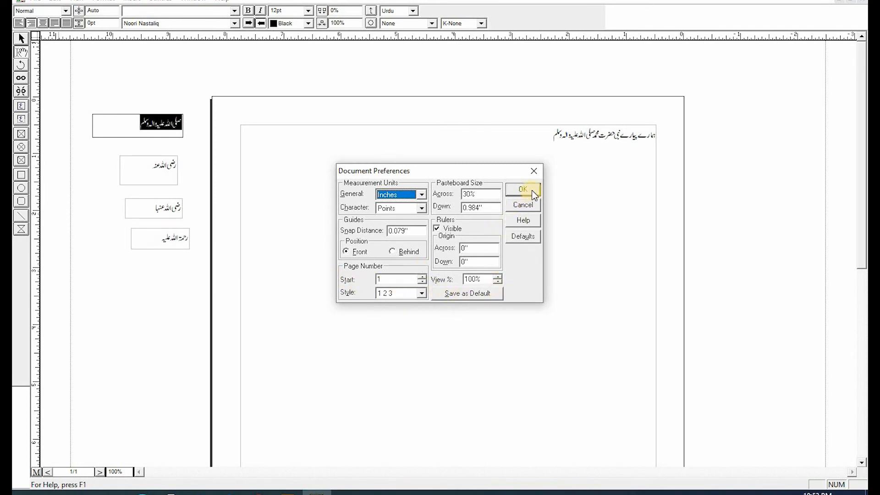
click(533, 173)
click(55, 1)
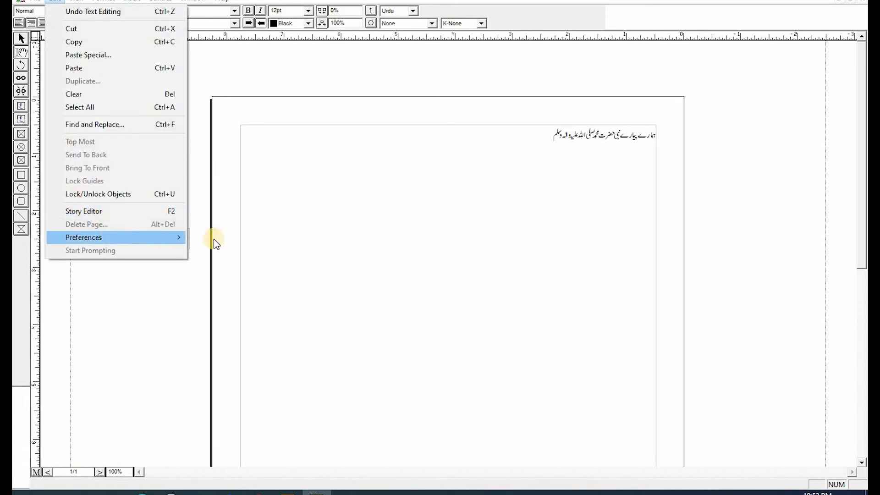
mouse_move(108, 238)
click(251, 243)
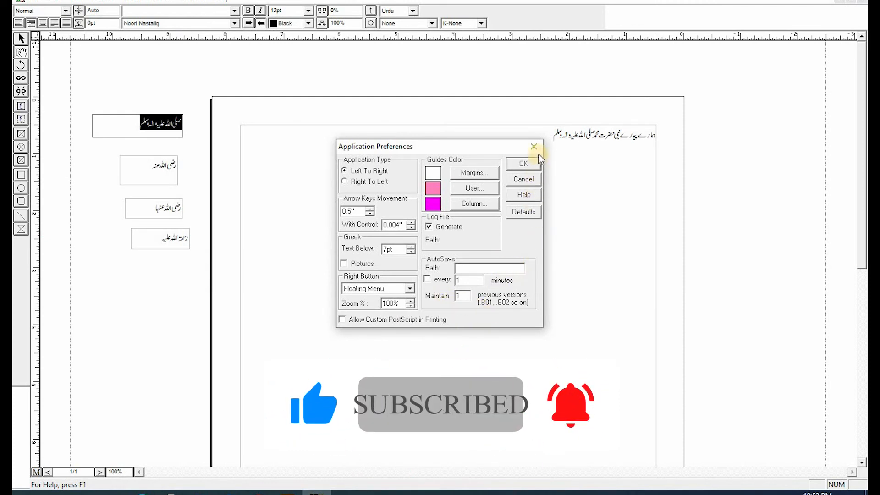
key(Escape)
- Set the pasteboard's across size to 0% in the document preferences and apply it
click(55, 2)
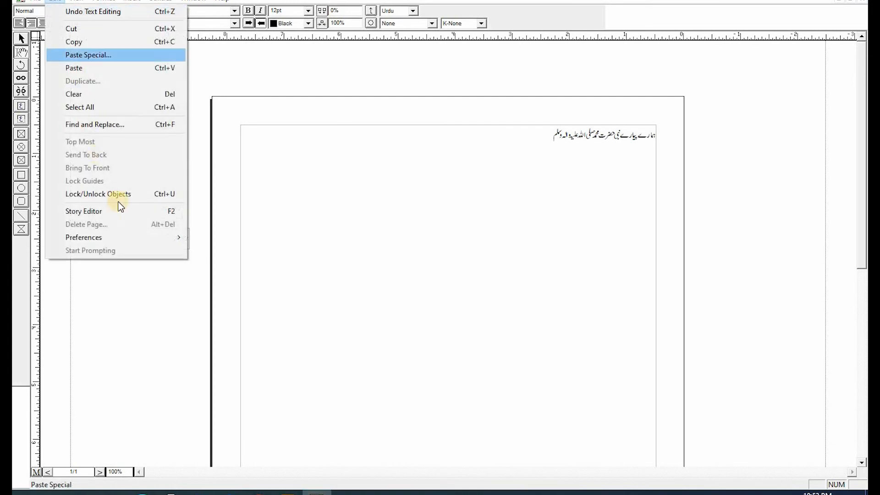
mouse_move(128, 237)
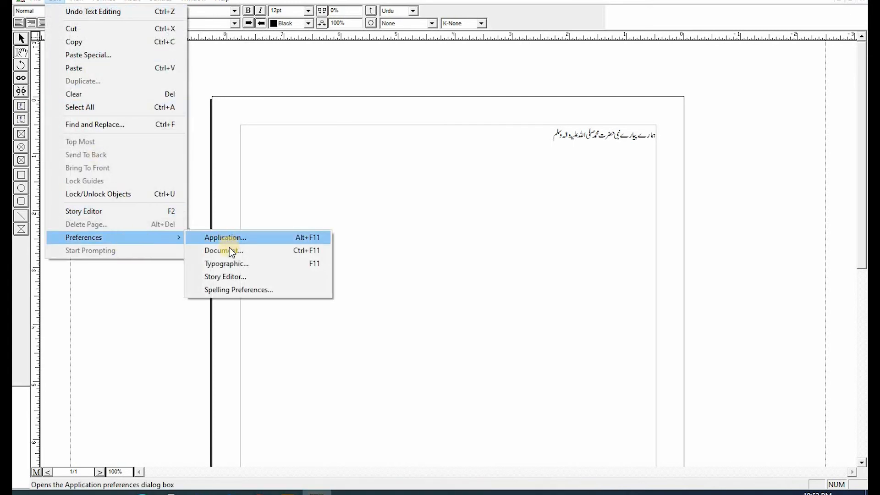
click(230, 250)
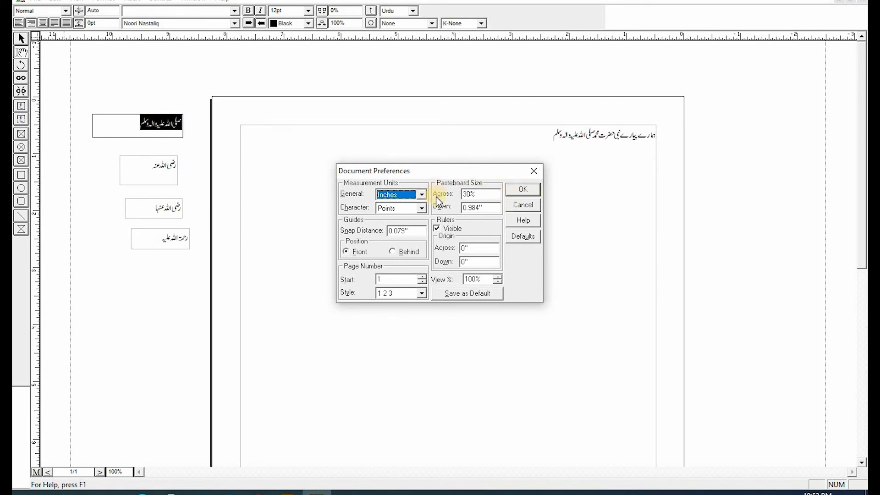
drag(450, 175, 459, 198)
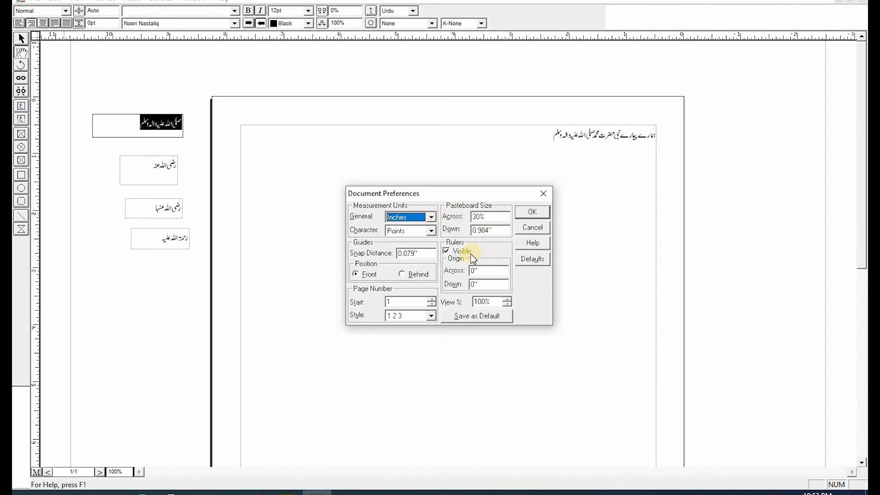
drag(455, 191, 432, 192)
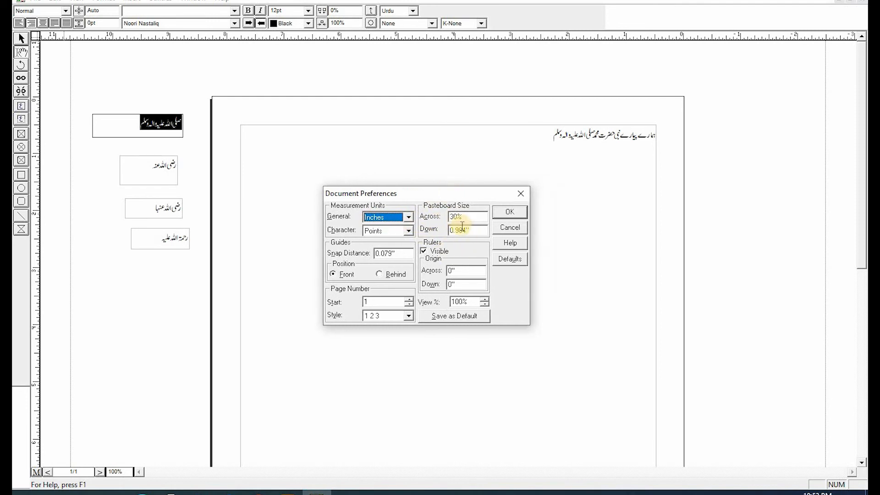
double_click(463, 218)
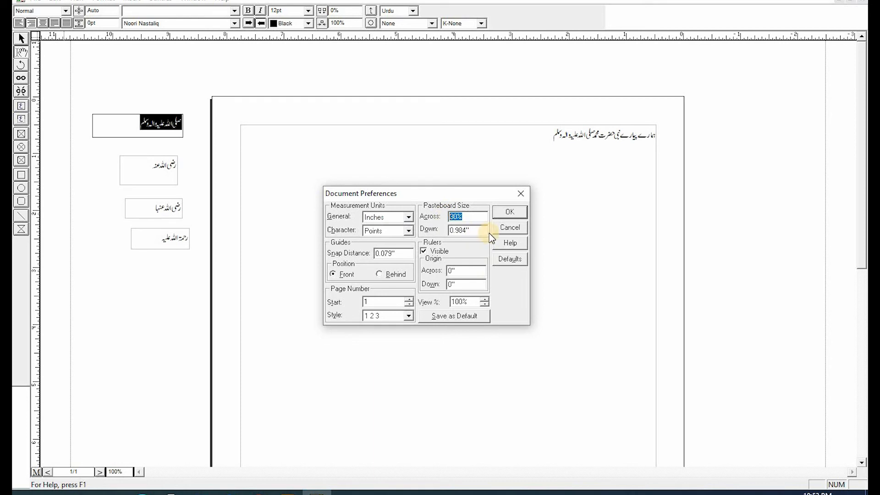
click(456, 216)
key(BackSpace)
key(BackSpace)
text(0)
click(510, 211)
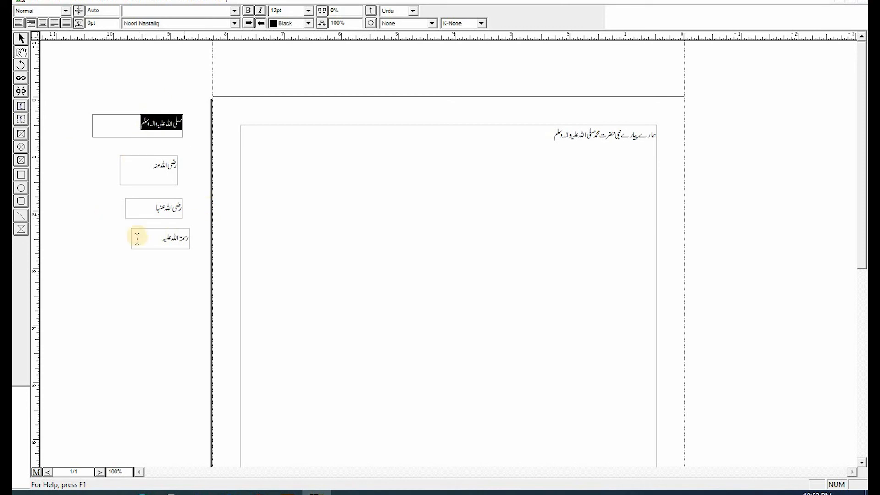
- Try selecting the text boxes beside the page and placing the text cursor in the first one
click(94, 129)
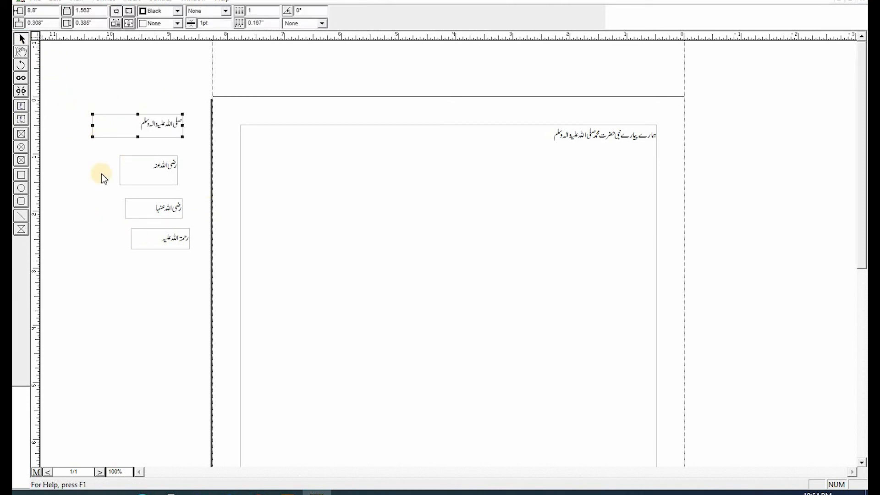
click(143, 169)
click(140, 132)
click(21, 52)
click(153, 133)
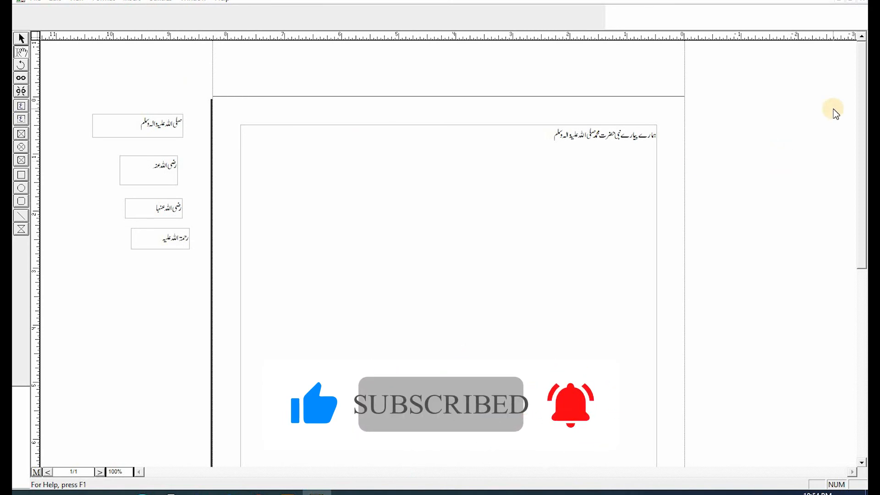
- Set the pasteboard's across size to 30% in the document preferences and apply it
click(54, 2)
mouse_move(119, 235)
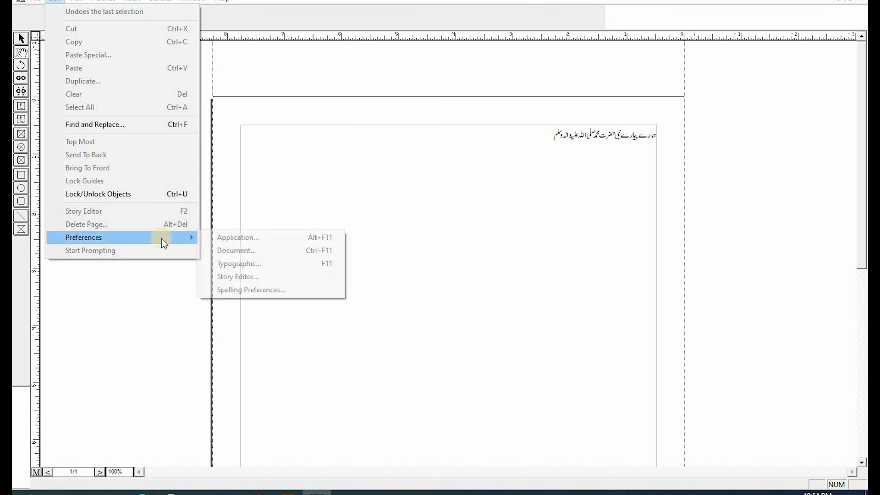
click(233, 251)
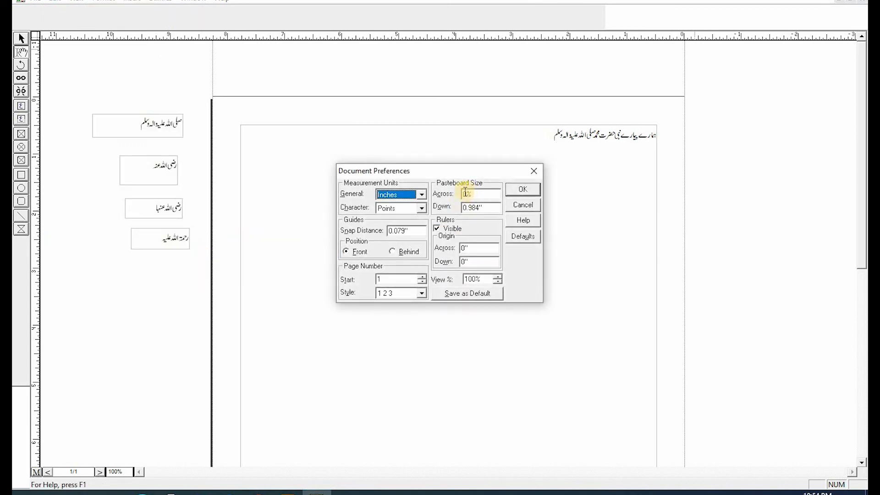
drag(467, 193, 456, 193)
text(30)
key(Return)
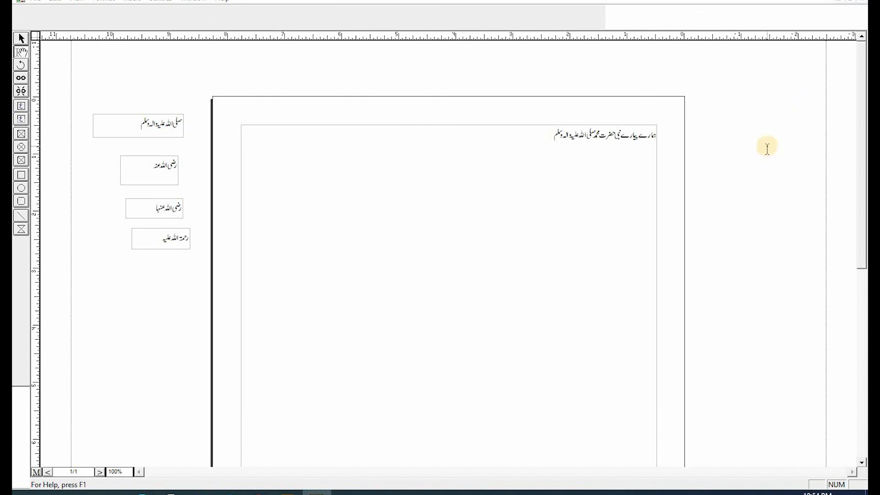
- Check text access on the pasteboard by selecting "رضی اللہ عنہ" and placing the cursor after "صلی اللہ علیہ والہ وسلم"
click(163, 169)
drag(137, 171, 186, 168)
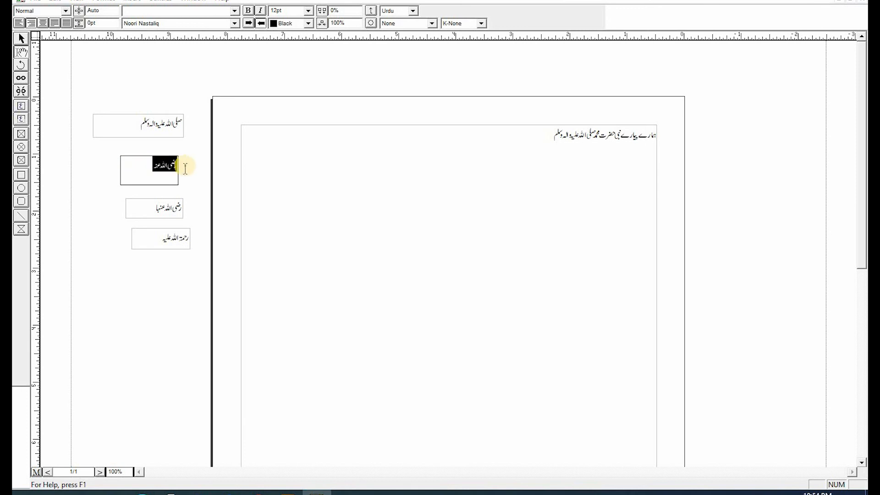
click(108, 123)
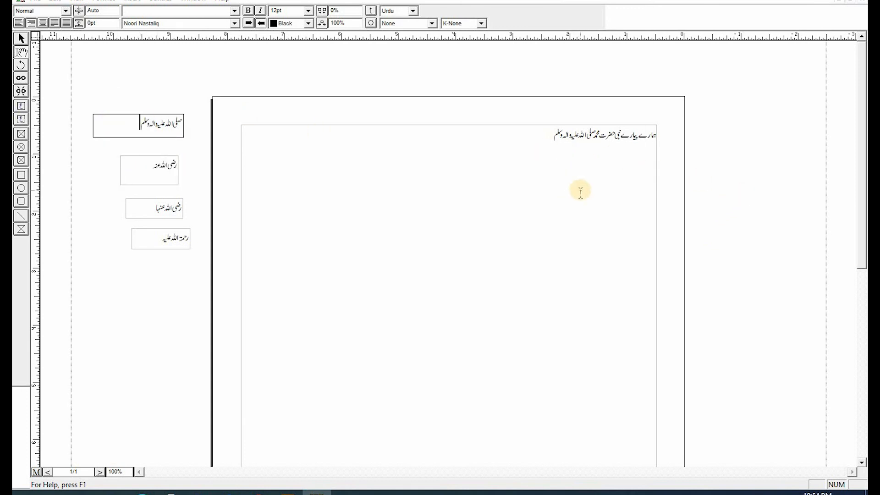
scroll(375, 126, down, 5)
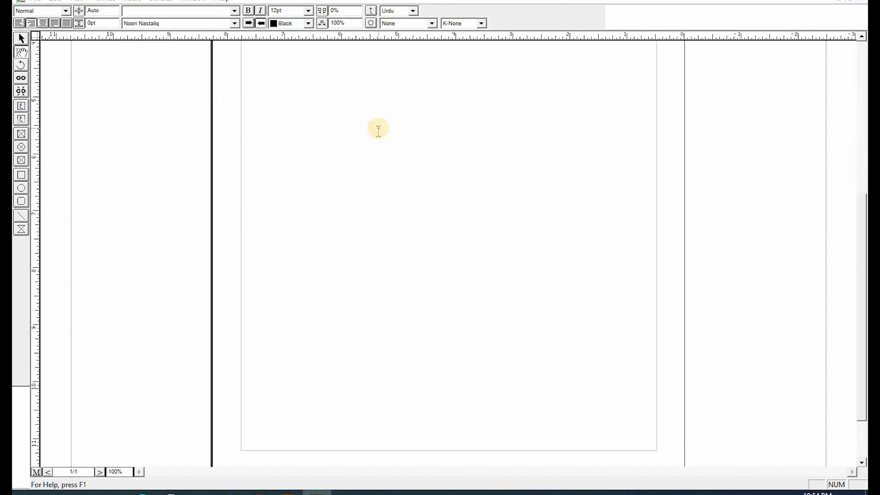
scroll(378, 130, down, 1)
scroll(385, 130, up, 6)
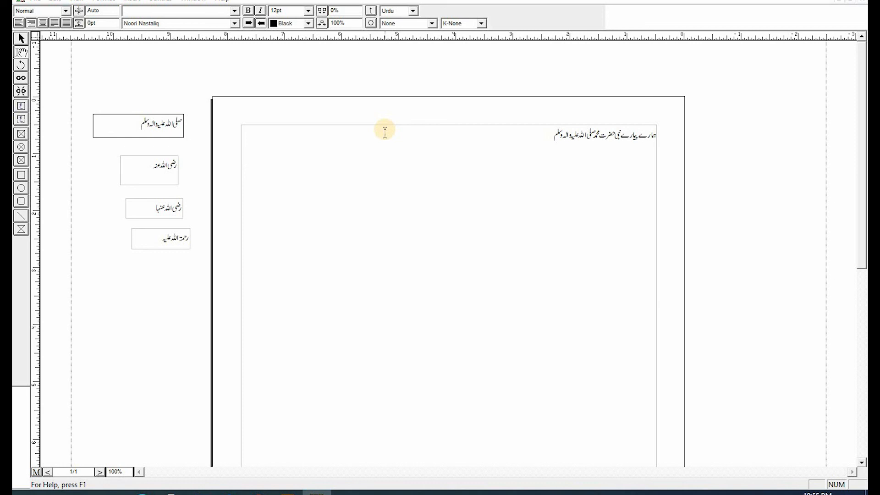
- Open the typographic preferences
key(ctrl+alt+y)
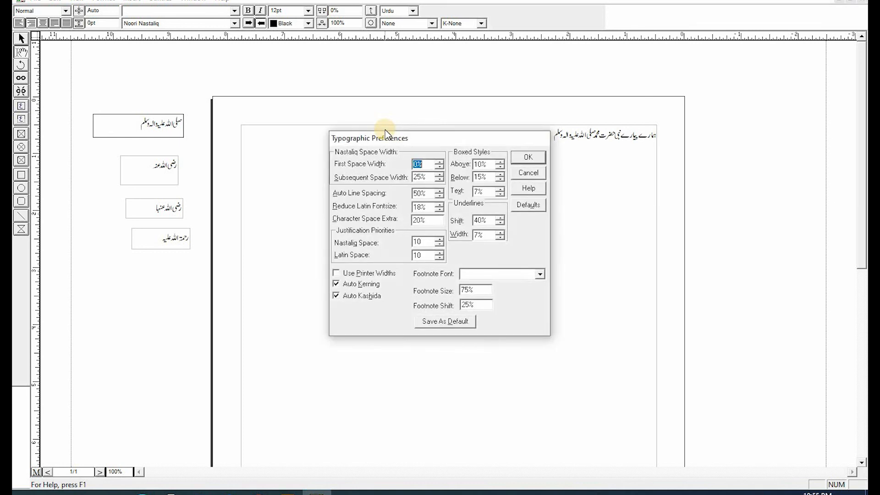